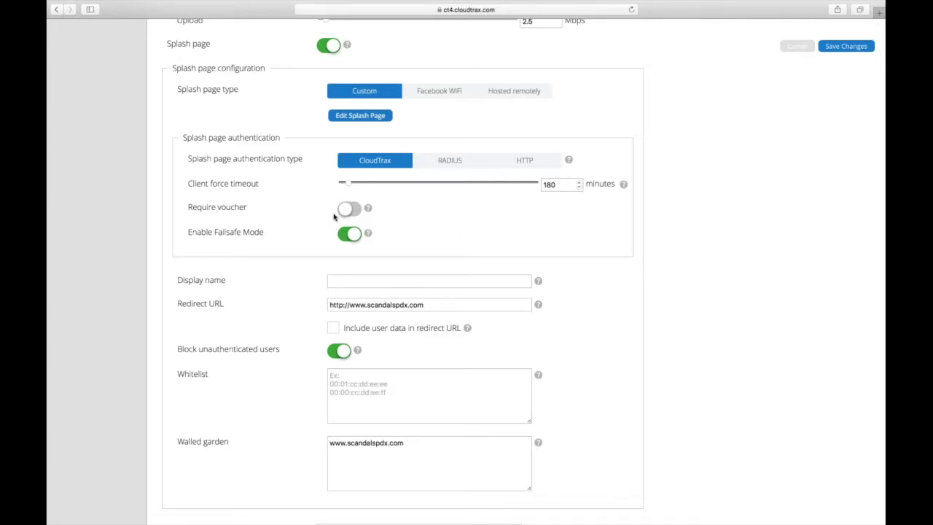
- Switch the voucher requirement on and back off in the splash page authentication settings
{"action": "left_click", "coordinate": [350, 210]}
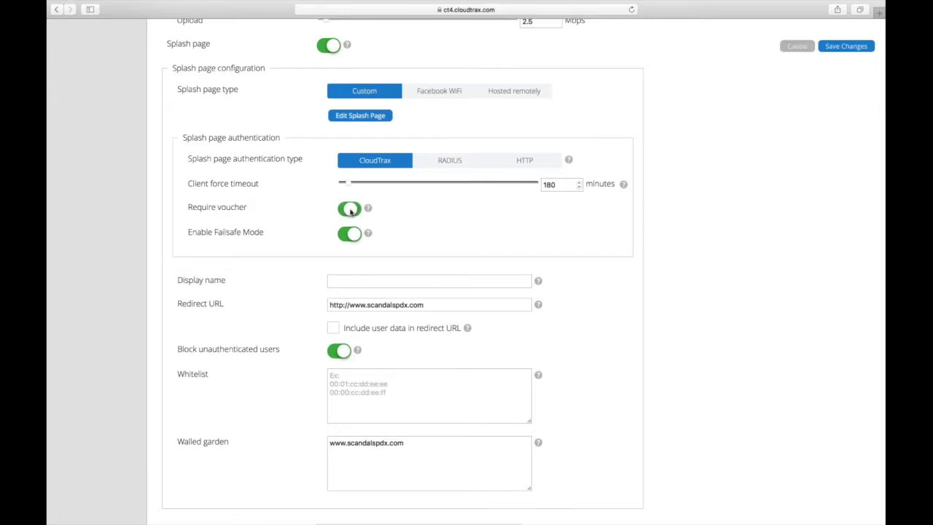
{"action": "left_click", "coordinate": [353, 211]}
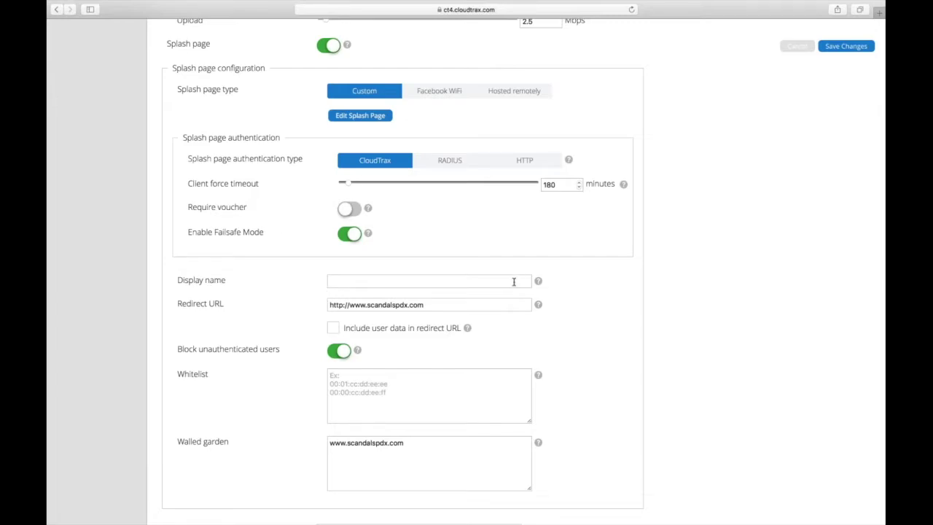
- Check the help note for the splash page display name and review the SSID name it falls back to
{"action": "mouse_move", "coordinate": [539, 284]}
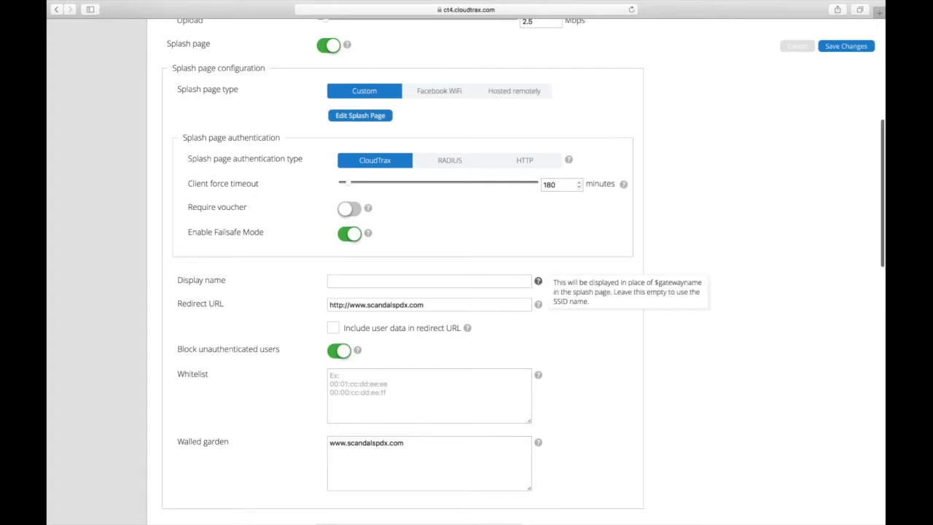
{"action": "scroll", "coordinate": [538, 281], "scroll_direction": "up", "scroll_amount": 5}
{"action": "scroll", "coordinate": [466, 277], "scroll_direction": "up", "scroll_amount": 3}
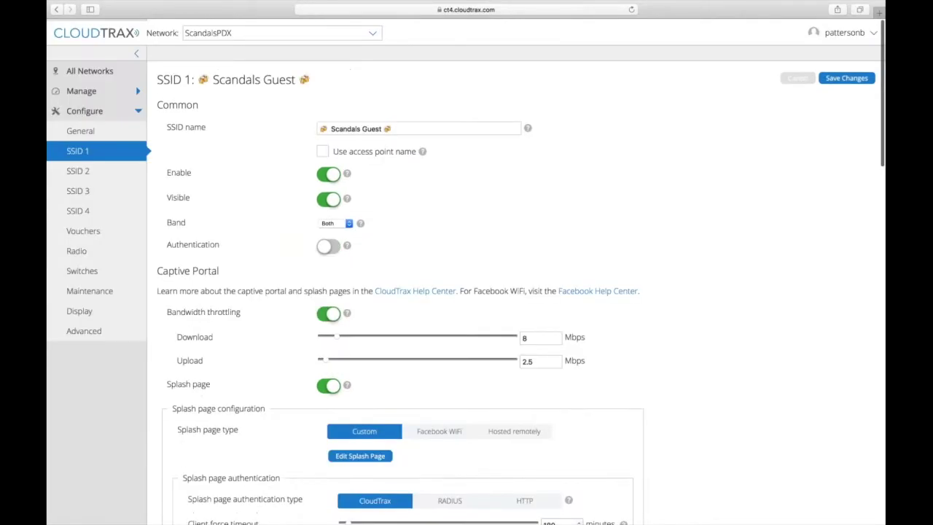
{"action": "left_click_drag", "start_coordinate": [396, 129], "coordinate": [376, 128]}
{"action": "mouse_move", "coordinate": [423, 149]}
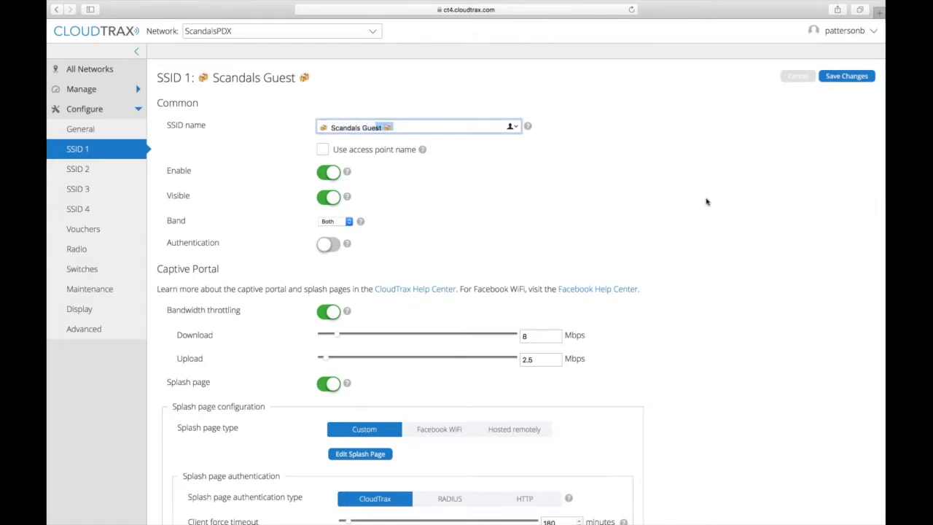
{"action": "left_click", "coordinate": [757, 196]}
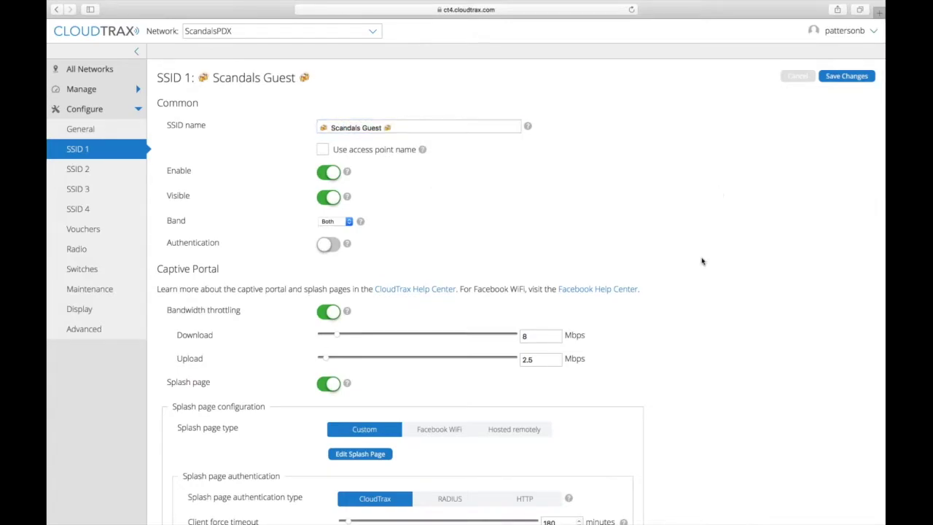
- Enable including user data in the redirect URL, leaving the display name empty
{"action": "scroll", "coordinate": [702, 261], "scroll_direction": "down", "scroll_amount": 5}
{"action": "scroll", "coordinate": [702, 261], "scroll_direction": "down", "scroll_amount": 3}
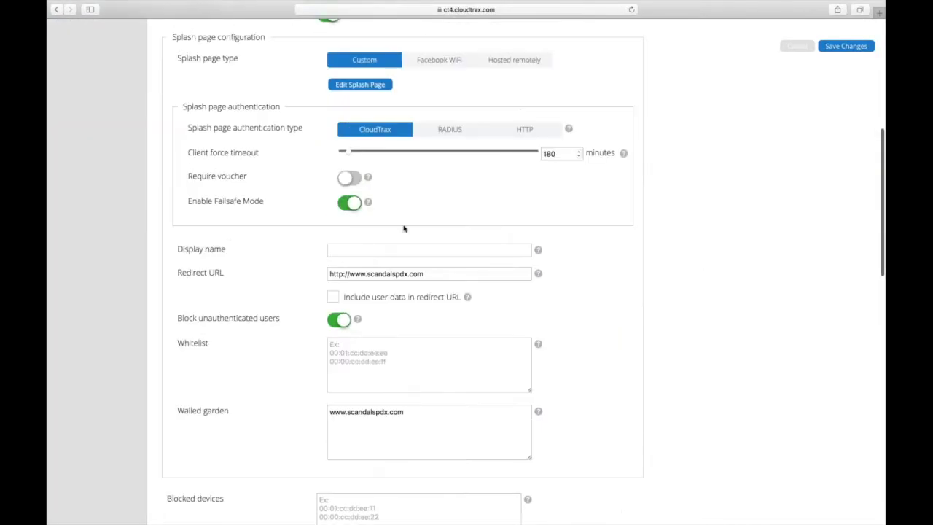
{"action": "left_click", "coordinate": [422, 256]}
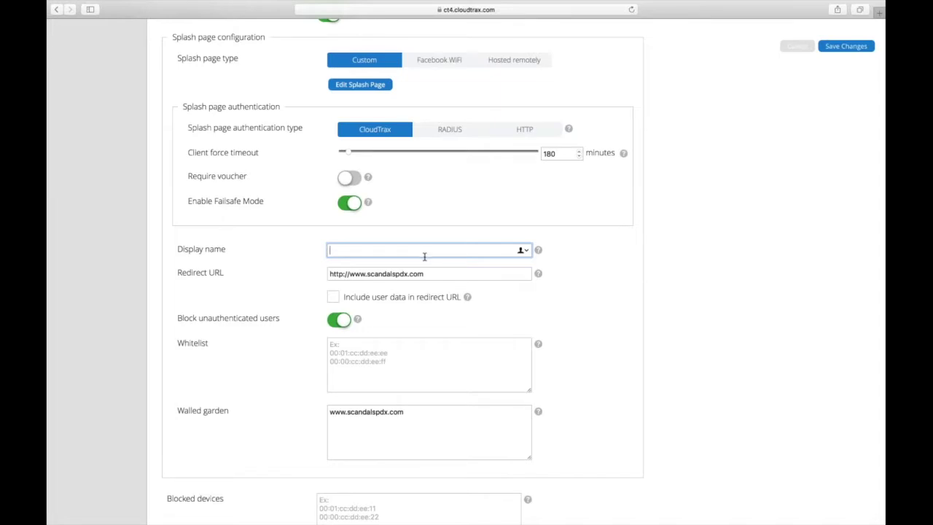
{"action": "key", "text": "Tab"}
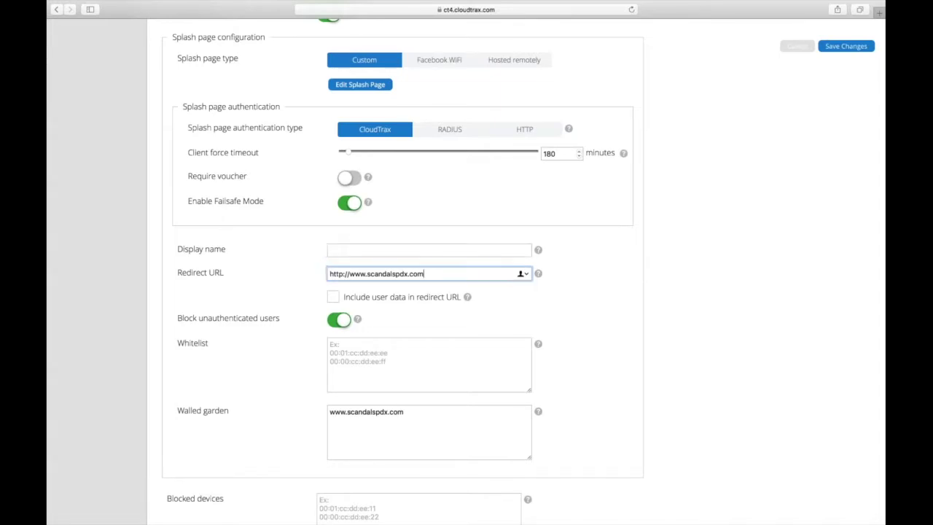
{"action": "scroll", "coordinate": [619, 347], "scroll_direction": "down", "scroll_amount": 1}
{"action": "scroll", "coordinate": [618, 347], "scroll_direction": "down", "scroll_amount": 3}
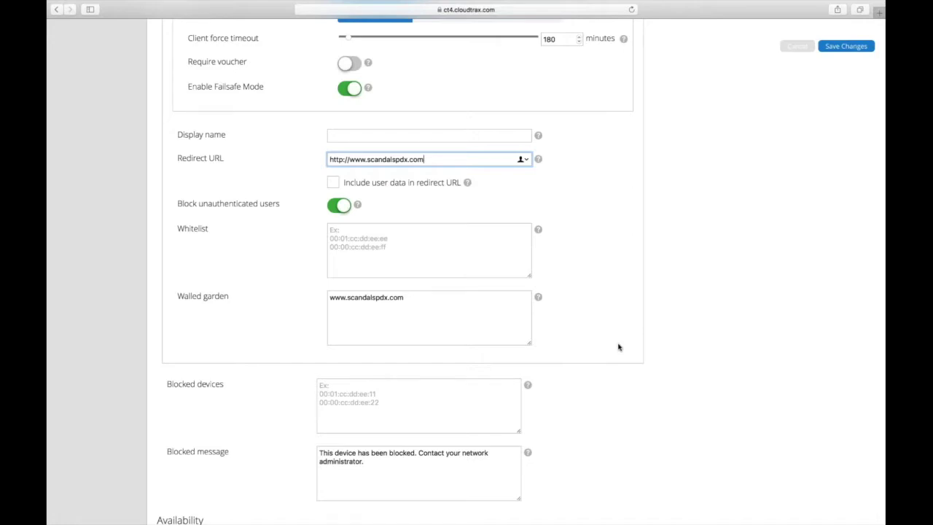
{"action": "left_click", "coordinate": [333, 182]}
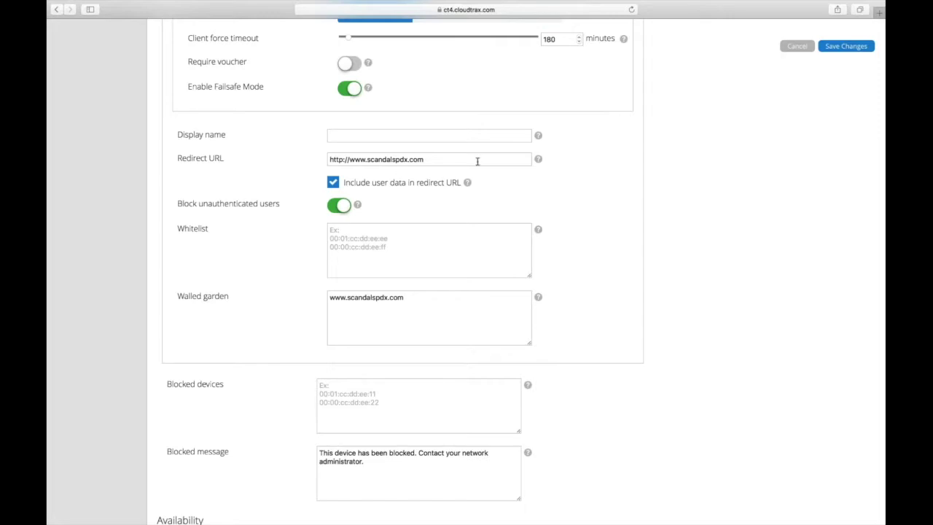
{"action": "mouse_move", "coordinate": [467, 183]}
- Open the custom splash page for editing and apply the Brew template
{"action": "scroll", "coordinate": [414, 314], "scroll_direction": "up", "scroll_amount": 2}
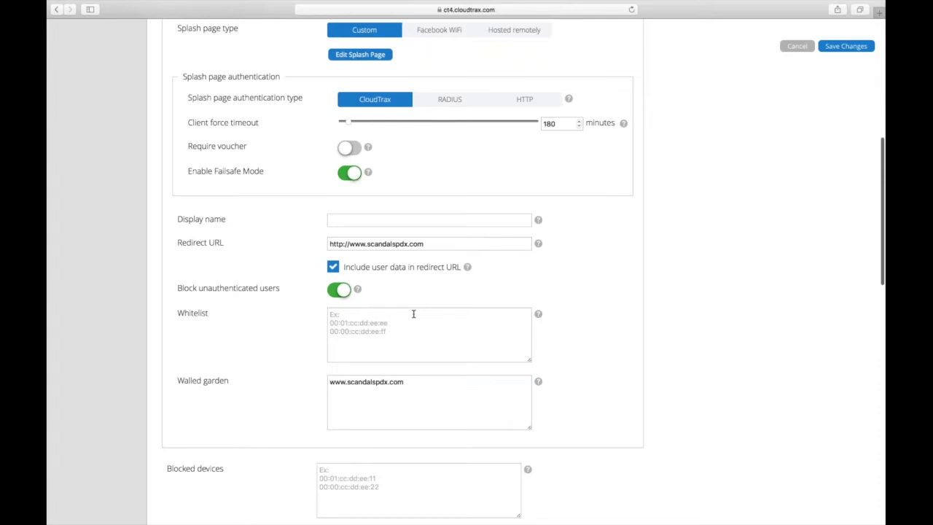
{"action": "scroll", "coordinate": [413, 313], "scroll_direction": "up", "scroll_amount": 5}
{"action": "scroll", "coordinate": [379, 218], "scroll_direction": "down", "scroll_amount": 1}
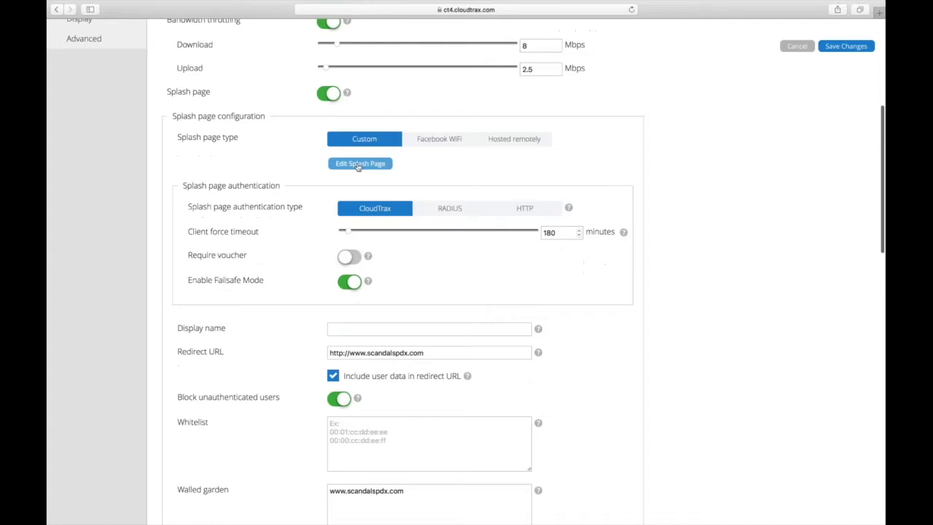
{"action": "left_click", "coordinate": [359, 163]}
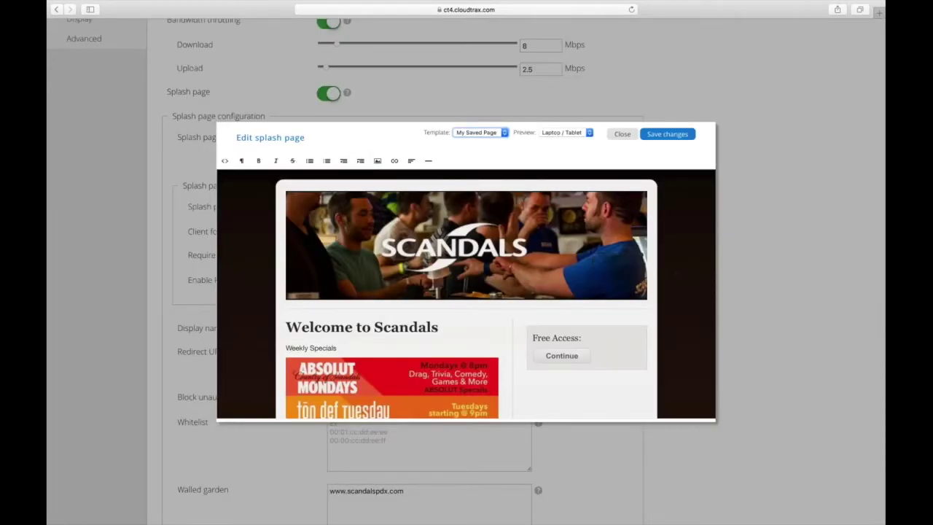
{"action": "key", "text": "space"}
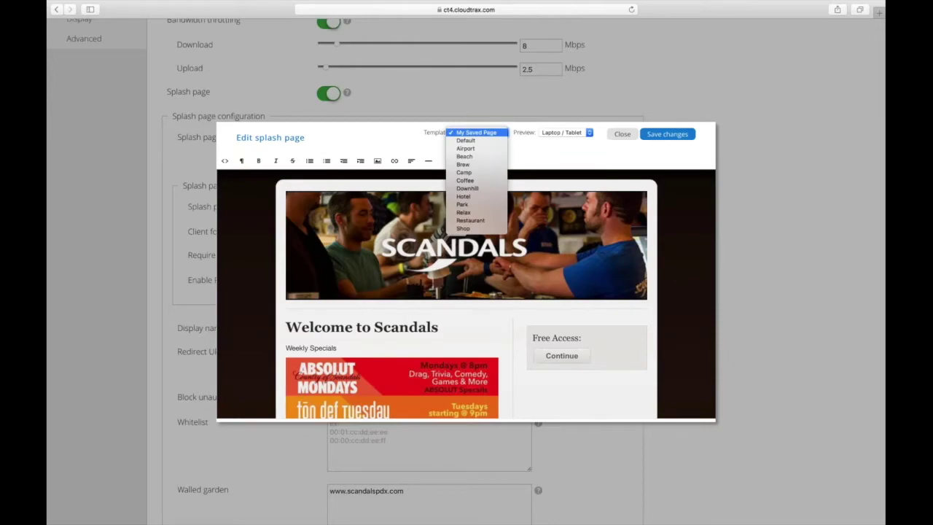
{"action": "left_click", "coordinate": [467, 164]}
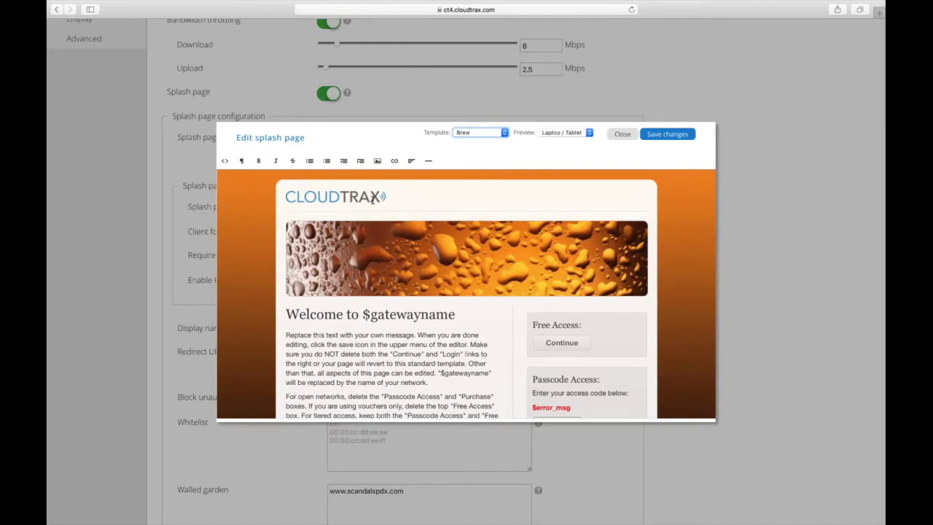
- Delete the CloudTrax logo from the header above the splash page's banner image
{"action": "left_click", "coordinate": [385, 197]}
{"action": "key", "text": "BackSpace"}
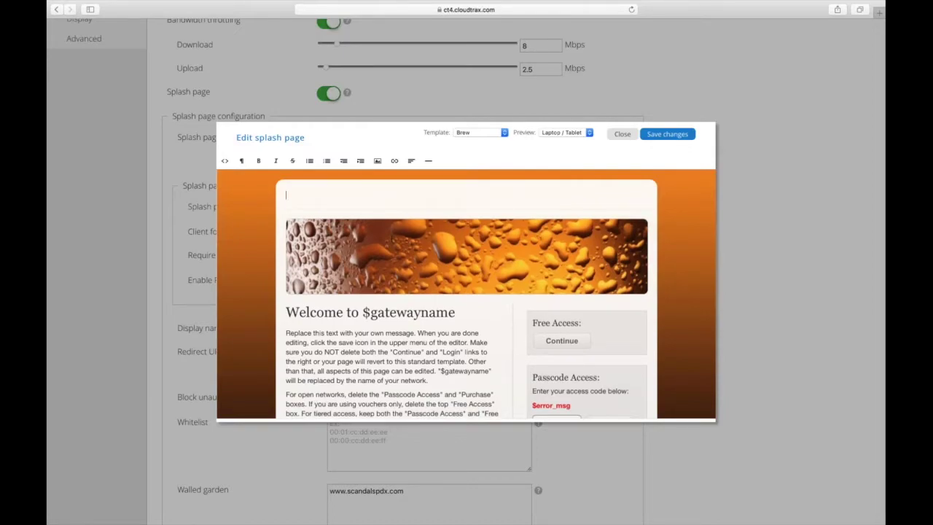
{"action": "left_click", "coordinate": [467, 255]}
{"action": "scroll", "coordinate": [465, 240], "scroll_direction": "down", "scroll_amount": 2}
{"action": "scroll", "coordinate": [466, 240], "scroll_direction": "up", "scroll_amount": 2}
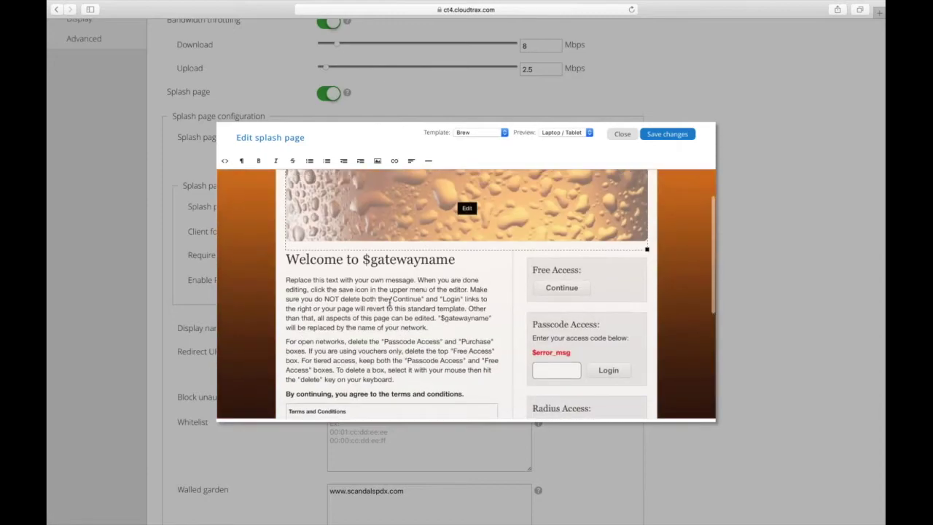
{"action": "left_click", "coordinate": [360, 201]}
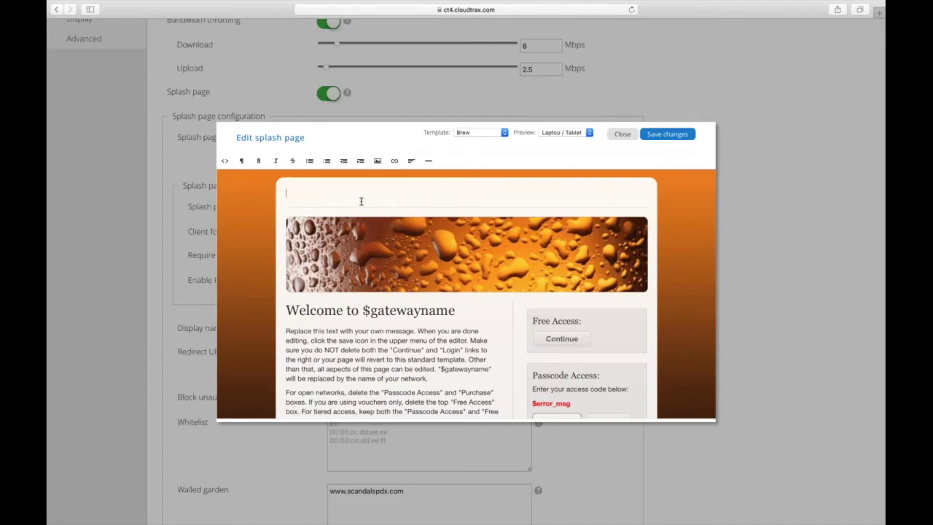
- View the splash page's HTML source, look through its style rules, and return to the visual editor
{"action": "scroll", "coordinate": [361, 202], "scroll_direction": "down", "scroll_amount": 5}
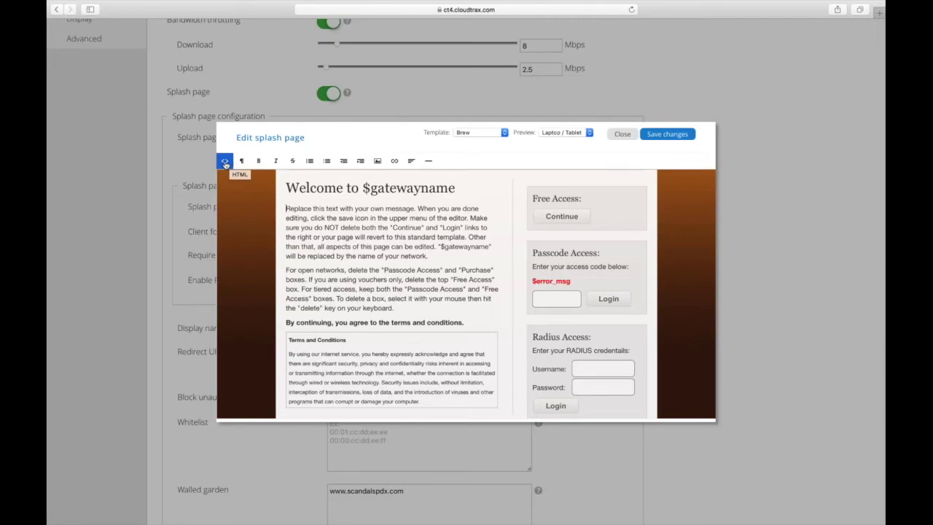
{"action": "left_click", "coordinate": [225, 162]}
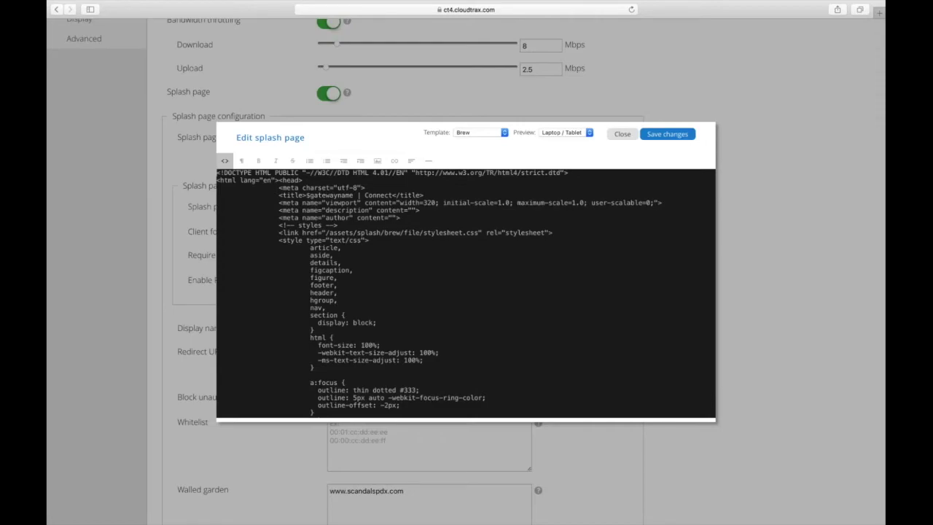
{"action": "scroll", "coordinate": [466, 292], "scroll_direction": "down", "scroll_amount": 2}
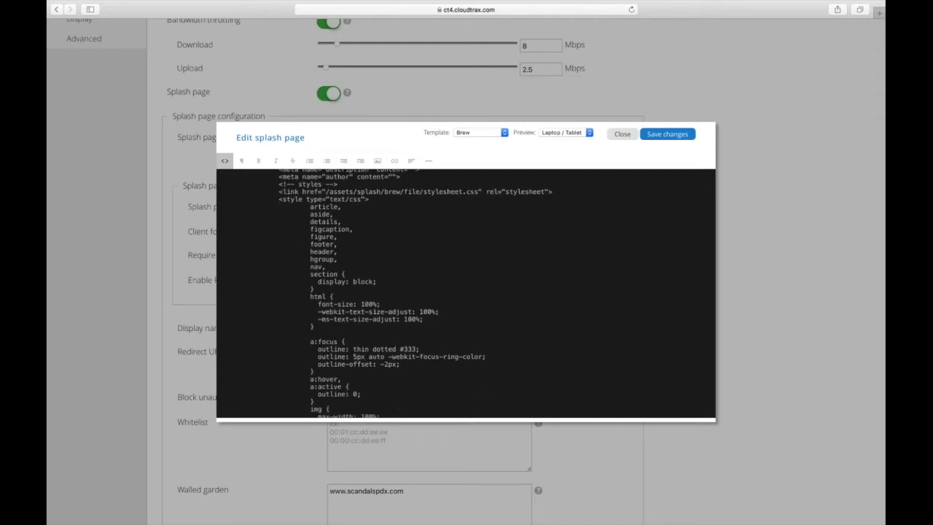
{"action": "scroll", "coordinate": [466, 291], "scroll_direction": "down", "scroll_amount": 10}
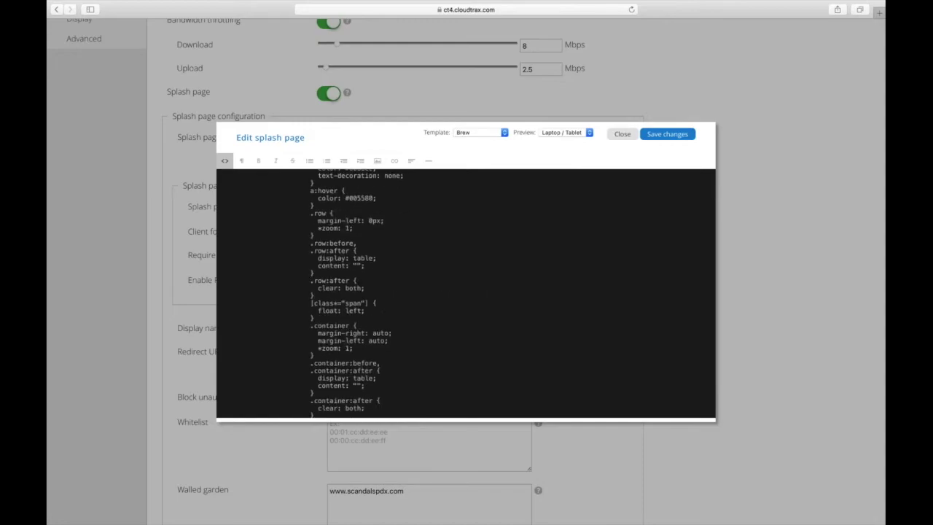
{"action": "left_click", "coordinate": [225, 161]}
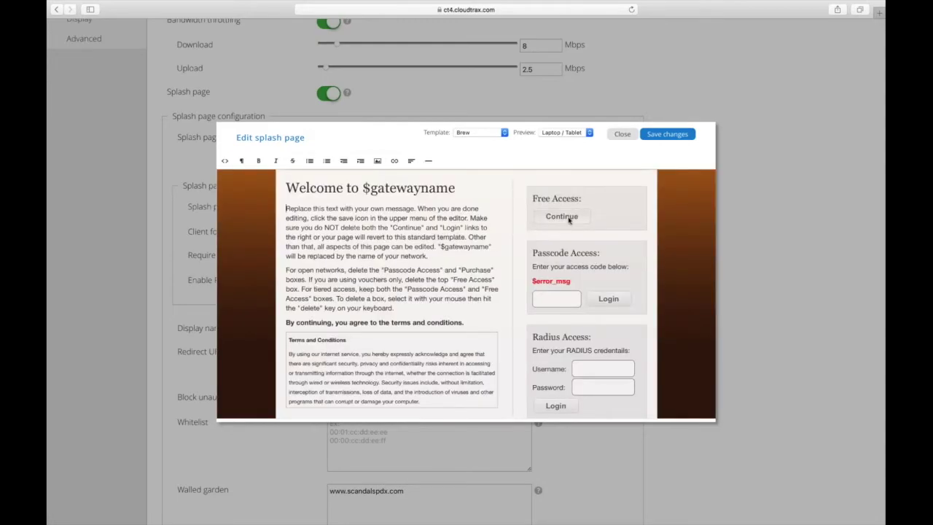
- Examine the Free Access, Passcode Access, Radius Access and Purchase boxes beside the splash page's welcome text
{"action": "scroll", "coordinate": [625, 302], "scroll_direction": "down", "scroll_amount": 1}
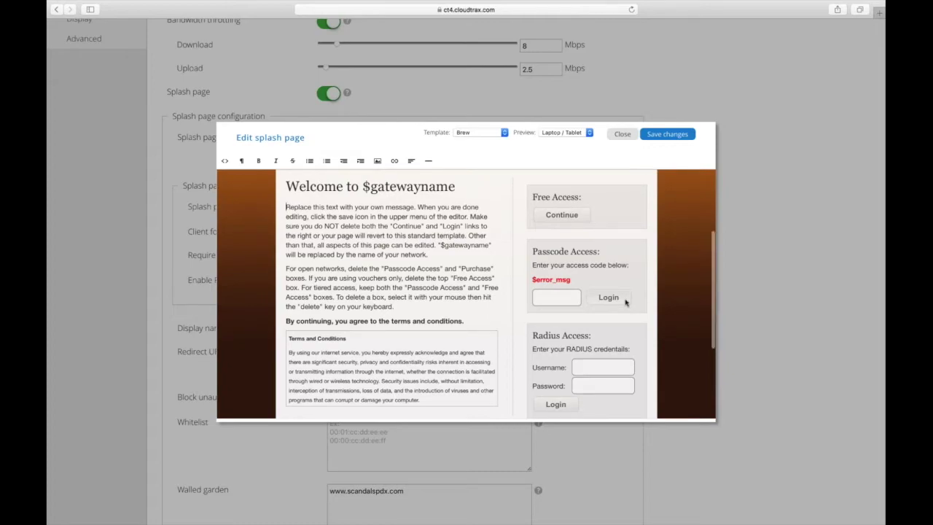
{"action": "scroll", "coordinate": [625, 302], "scroll_direction": "down", "scroll_amount": 5}
{"action": "scroll", "coordinate": [626, 302], "scroll_direction": "up", "scroll_amount": 5}
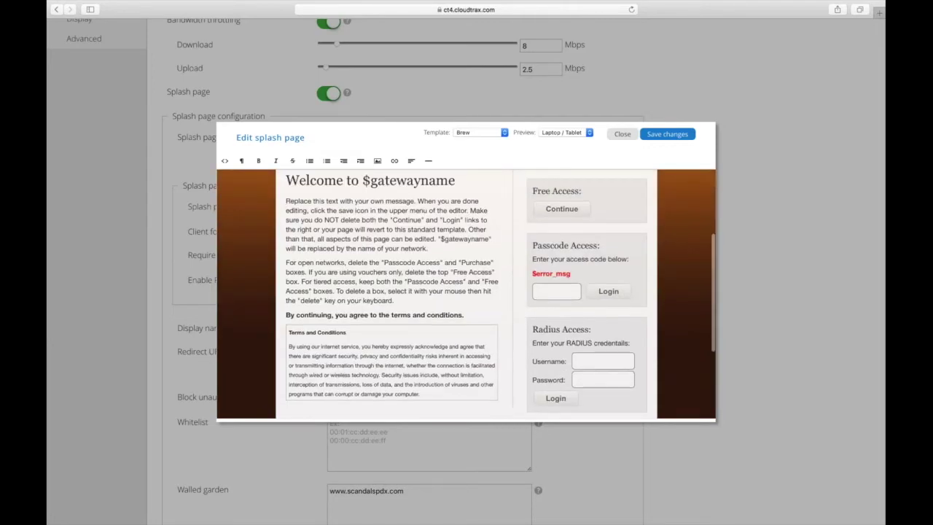
{"action": "scroll", "coordinate": [466, 293], "scroll_direction": "up", "scroll_amount": 2}
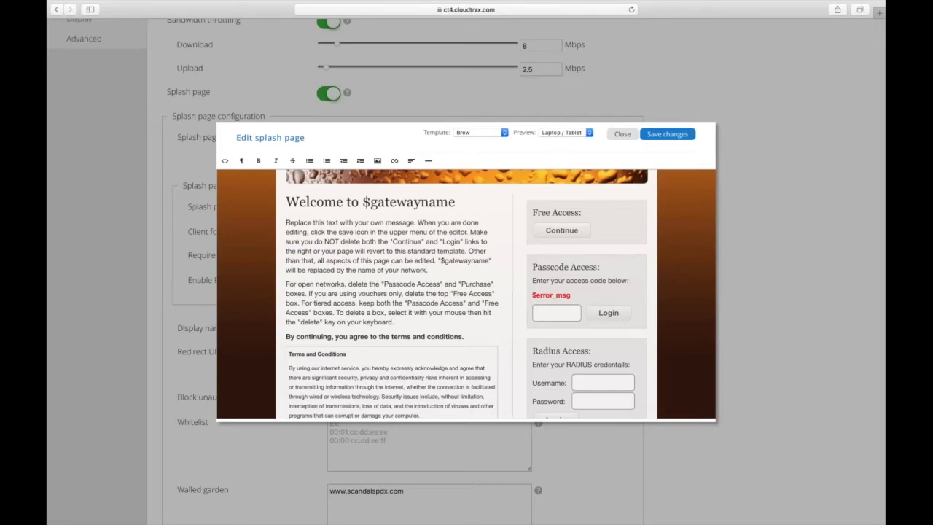
{"action": "scroll", "coordinate": [627, 234], "scroll_direction": "down", "scroll_amount": 1}
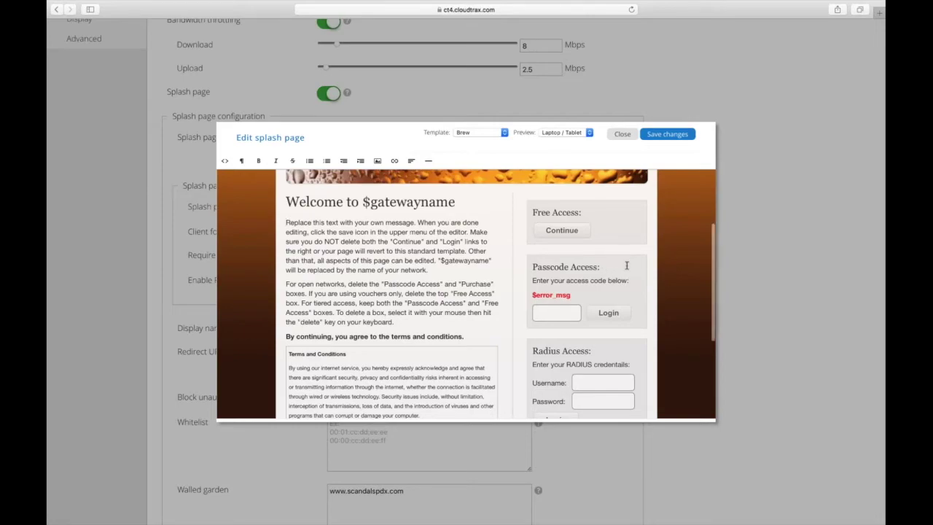
{"action": "scroll", "coordinate": [627, 224], "scroll_direction": "down", "scroll_amount": 1}
{"action": "scroll", "coordinate": [627, 224], "scroll_direction": "down", "scroll_amount": 1}
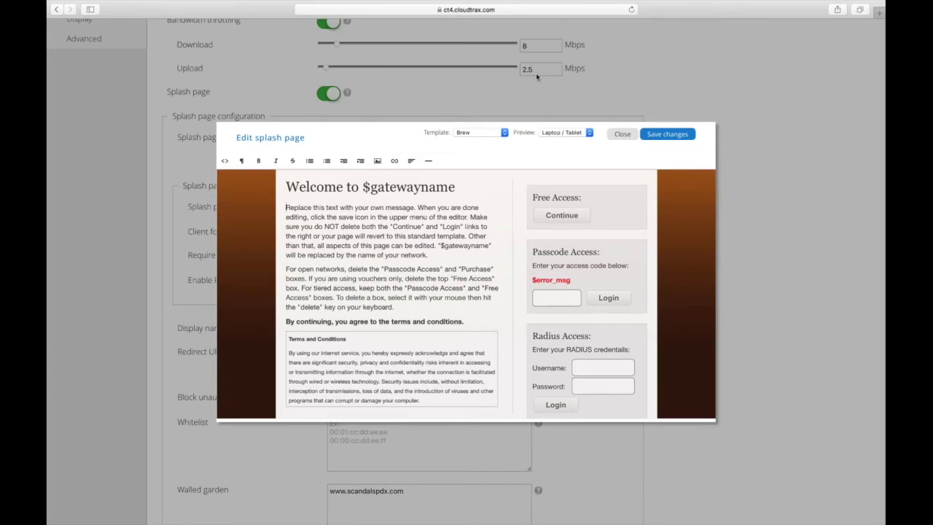
{"action": "left_click", "coordinate": [570, 219]}
{"action": "left_click", "coordinate": [557, 298]}
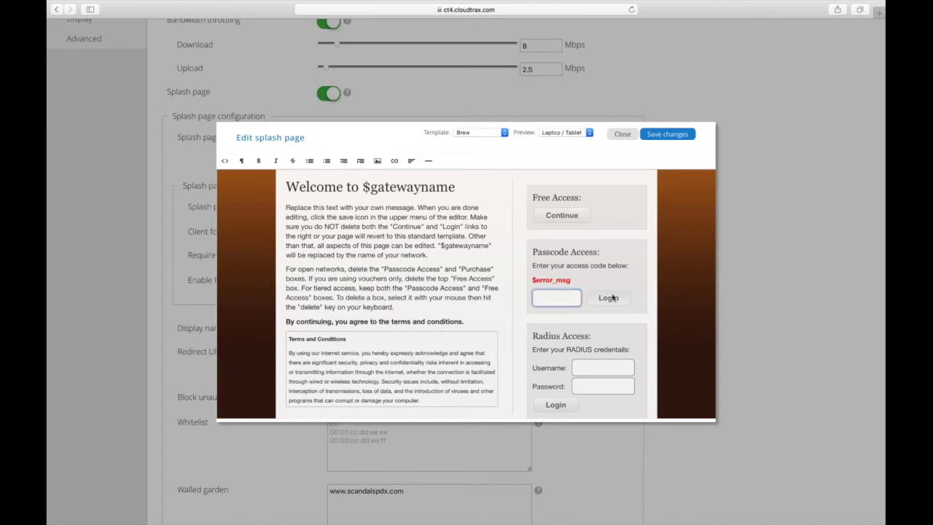
{"action": "scroll", "coordinate": [609, 309], "scroll_direction": "down", "scroll_amount": 1}
{"action": "scroll", "coordinate": [609, 309], "scroll_direction": "down", "scroll_amount": 2}
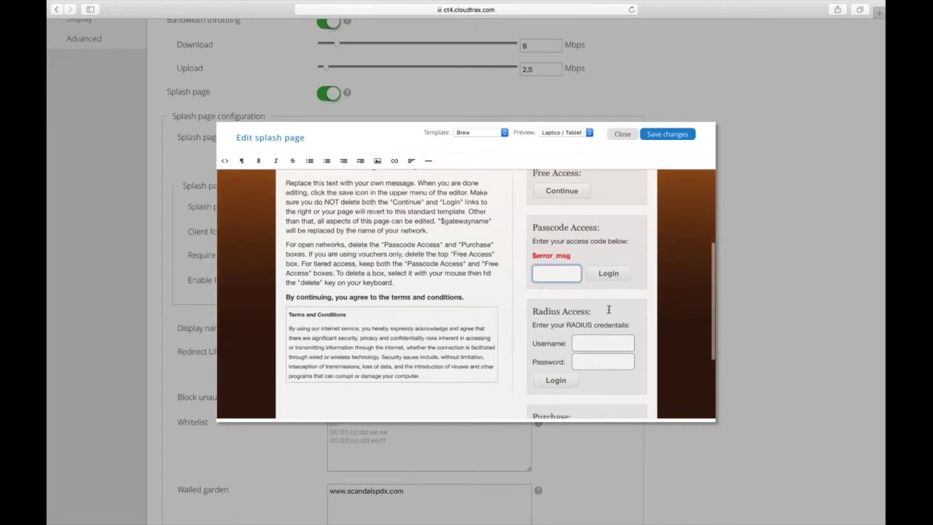
{"action": "scroll", "coordinate": [609, 309], "scroll_direction": "down", "scroll_amount": 1}
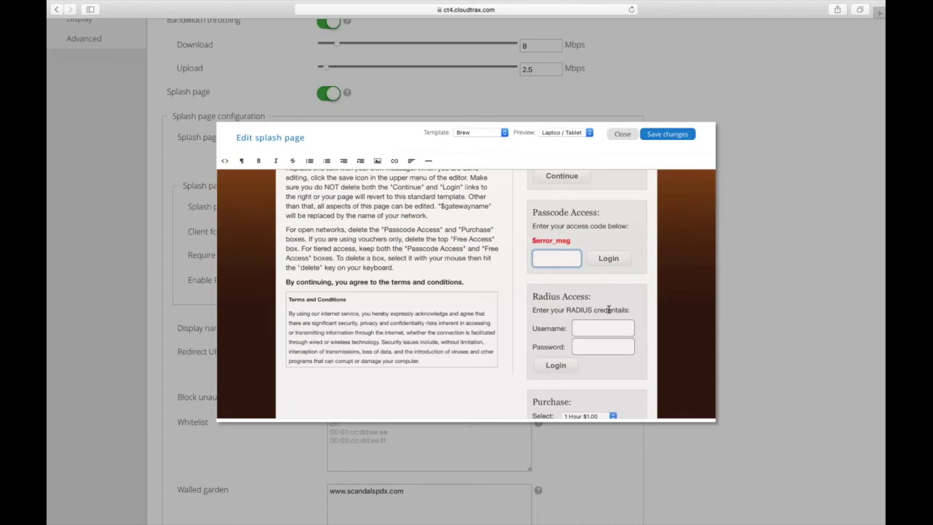
{"action": "scroll", "coordinate": [609, 309], "scroll_direction": "down", "scroll_amount": 5}
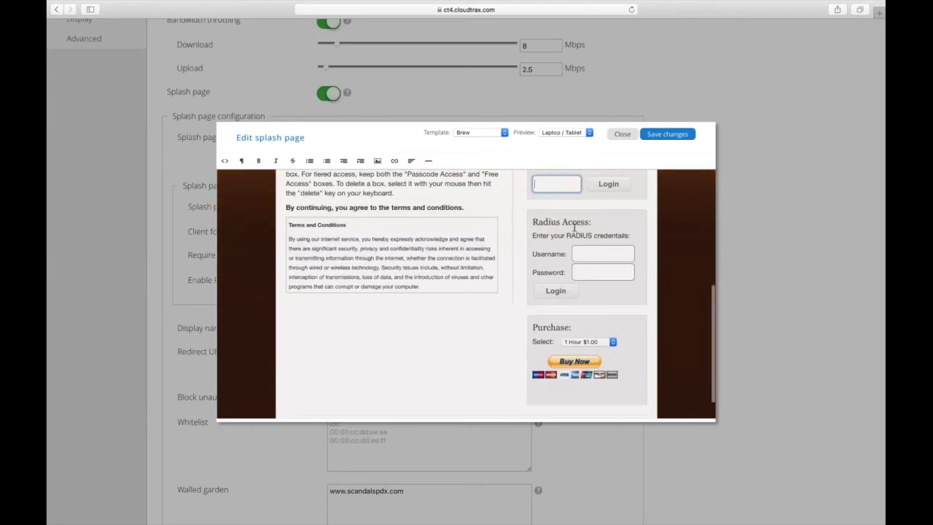
{"action": "left_click", "coordinate": [592, 250]}
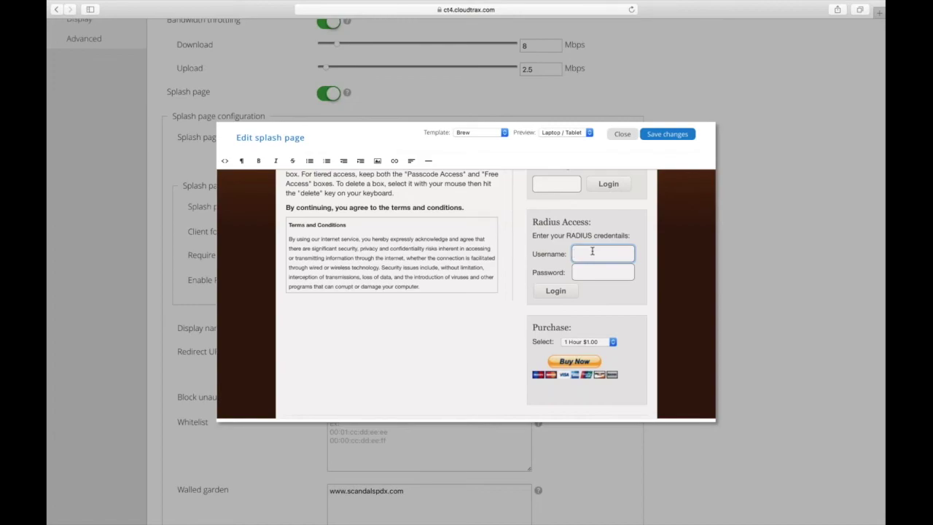
{"action": "scroll", "coordinate": [592, 251], "scroll_direction": "down", "scroll_amount": 1}
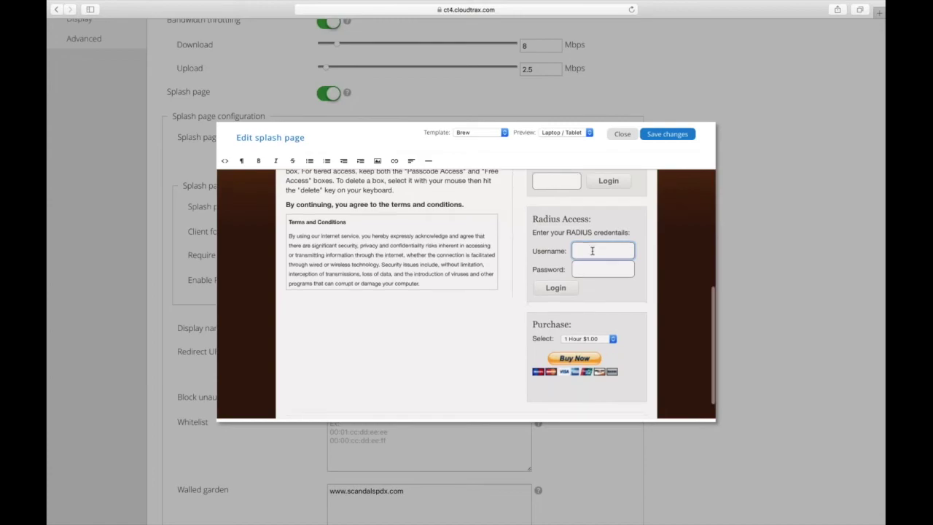
- Delete the Purchase box below Radius Access on the splash page, and close the editor without saving
{"action": "scroll", "coordinate": [592, 251], "scroll_direction": "down", "scroll_amount": 3}
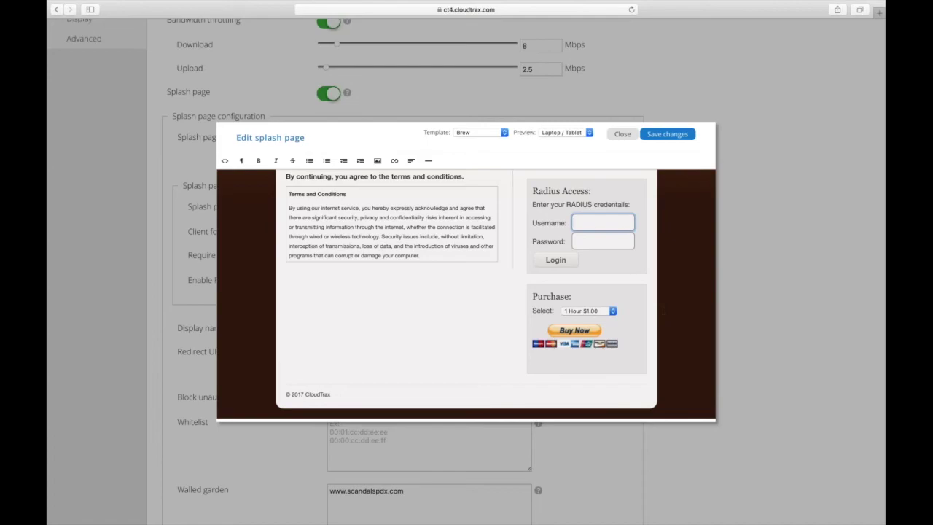
{"action": "left_click", "coordinate": [652, 317]}
{"action": "left_click", "coordinate": [549, 288]}
{"action": "key", "text": "Delete"}
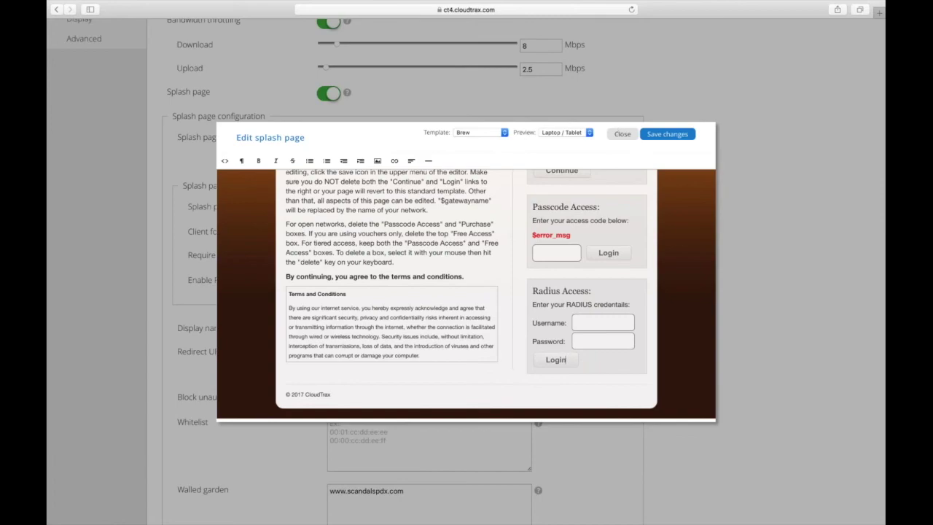
{"action": "left_click", "coordinate": [623, 134]}
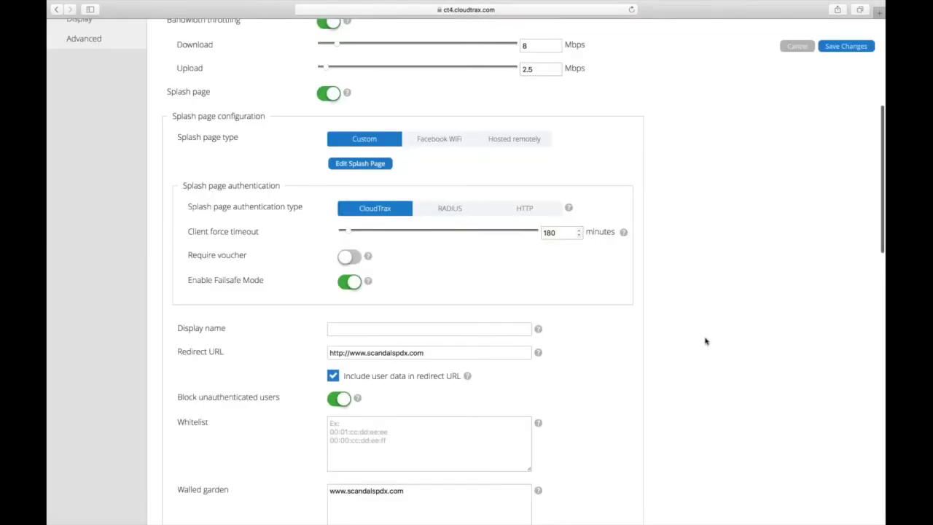
- Examine the SSID's walled garden, blocked message, Wi-Fi availability schedule and advanced settings below the splash page configuration
{"action": "scroll", "coordinate": [705, 341], "scroll_direction": "down", "scroll_amount": 2}
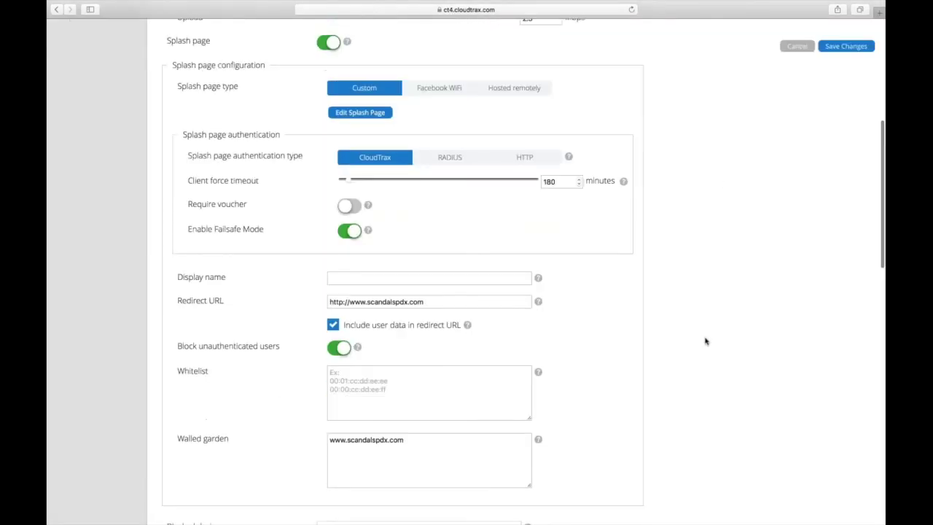
{"action": "scroll", "coordinate": [705, 340], "scroll_direction": "down", "scroll_amount": 10}
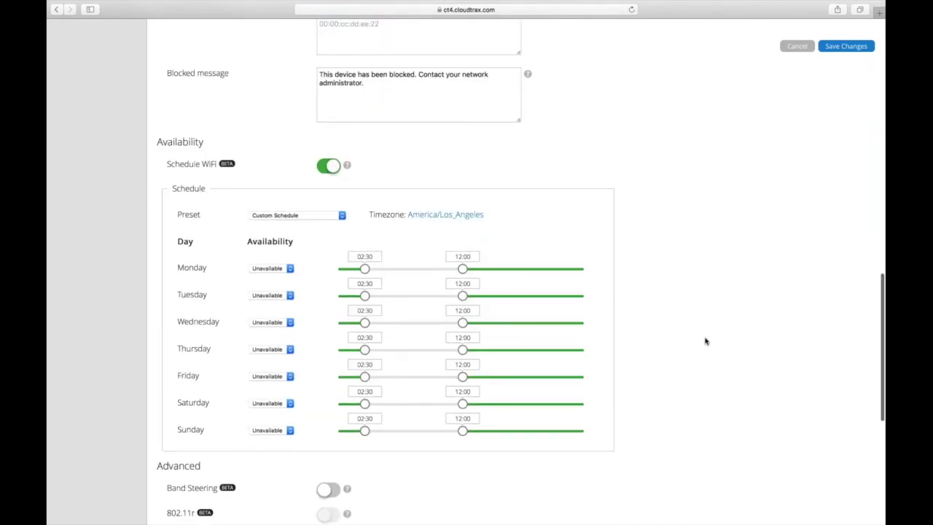
{"action": "scroll", "coordinate": [705, 341], "scroll_direction": "down", "scroll_amount": 1}
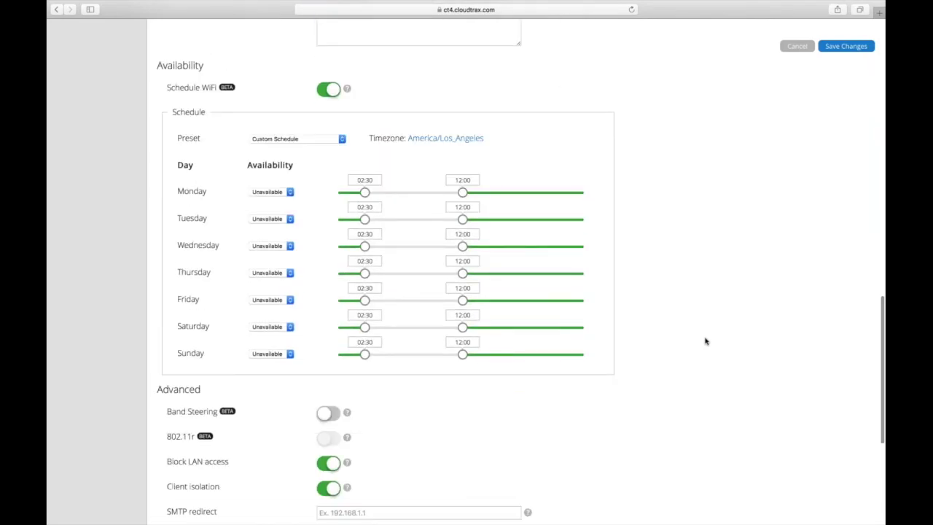